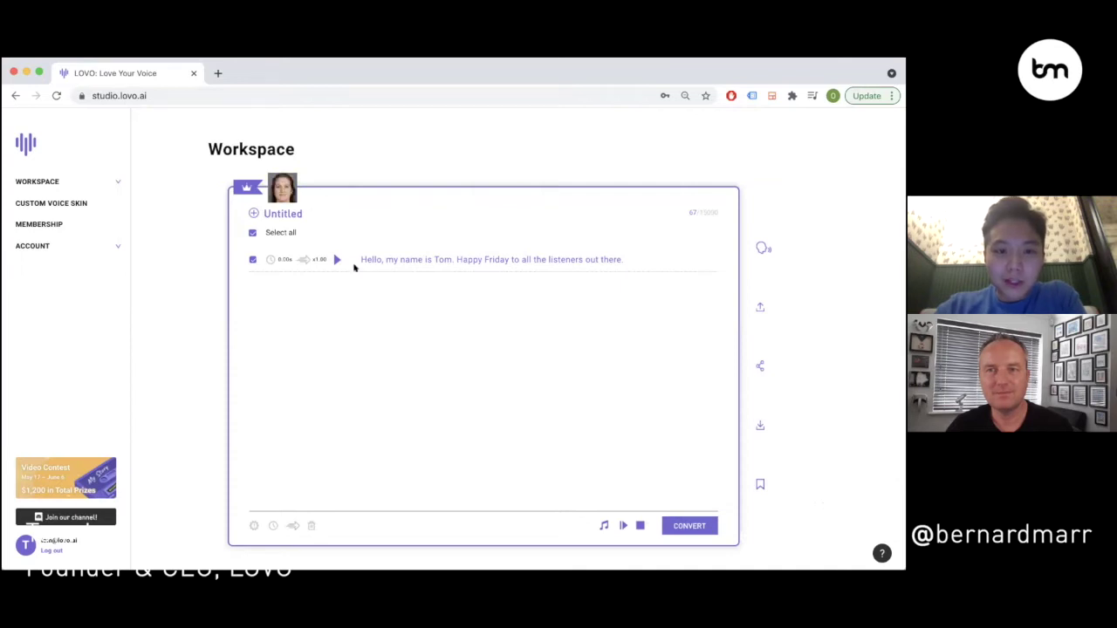
# - Play the converted greeting sentence, then bring up the Voice Skin picker
pyautogui.click(336, 260)
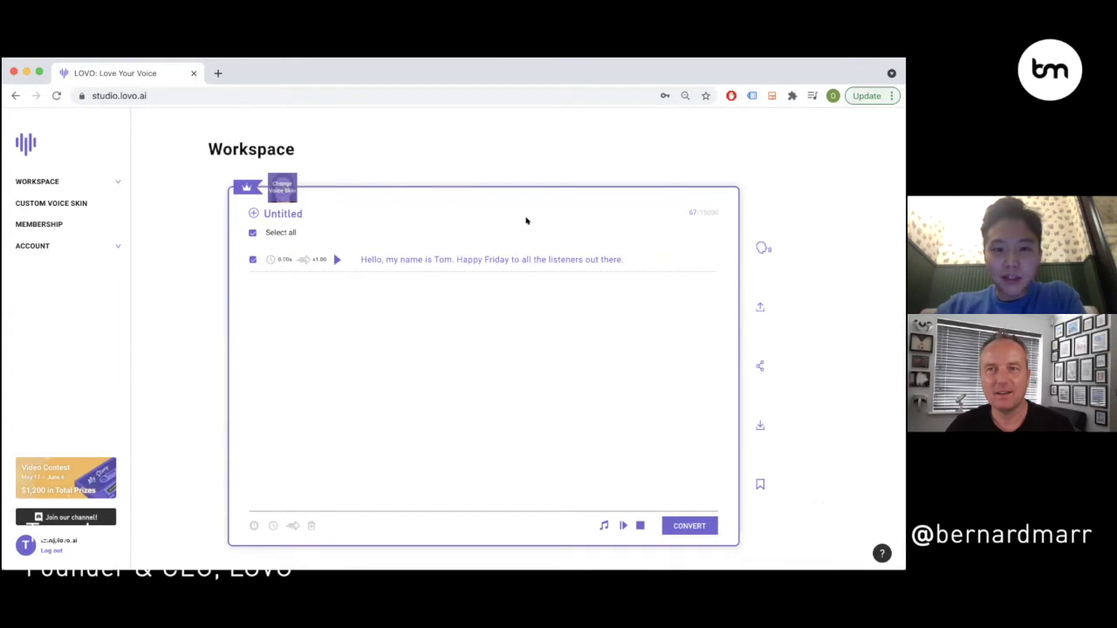
pyautogui.click(282, 186)
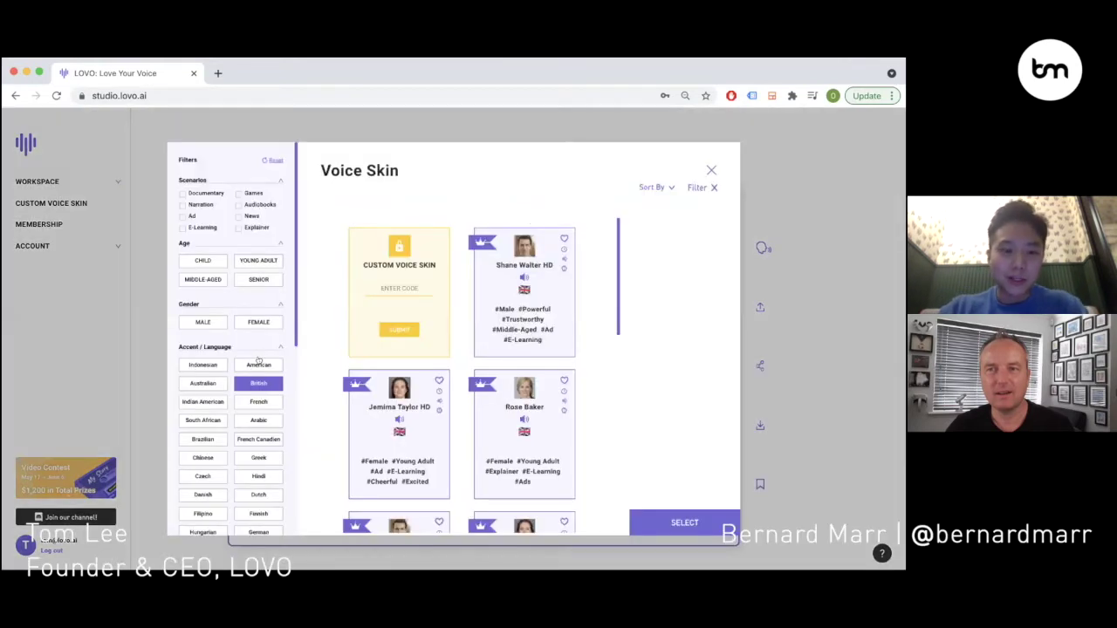
# - Filter to American accents, search 'austin', and assign the Austin Hopkins voice skin
pyautogui.click(258, 365)
pyautogui.scroll(-3, 528, 263)
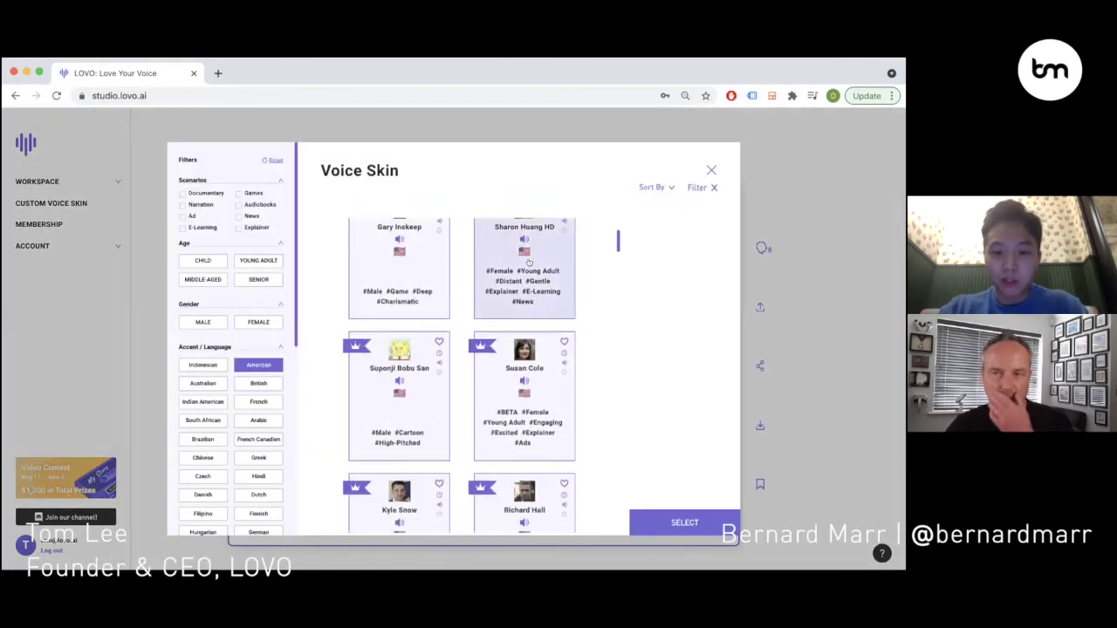
pyautogui.scroll(-5, 506, 279)
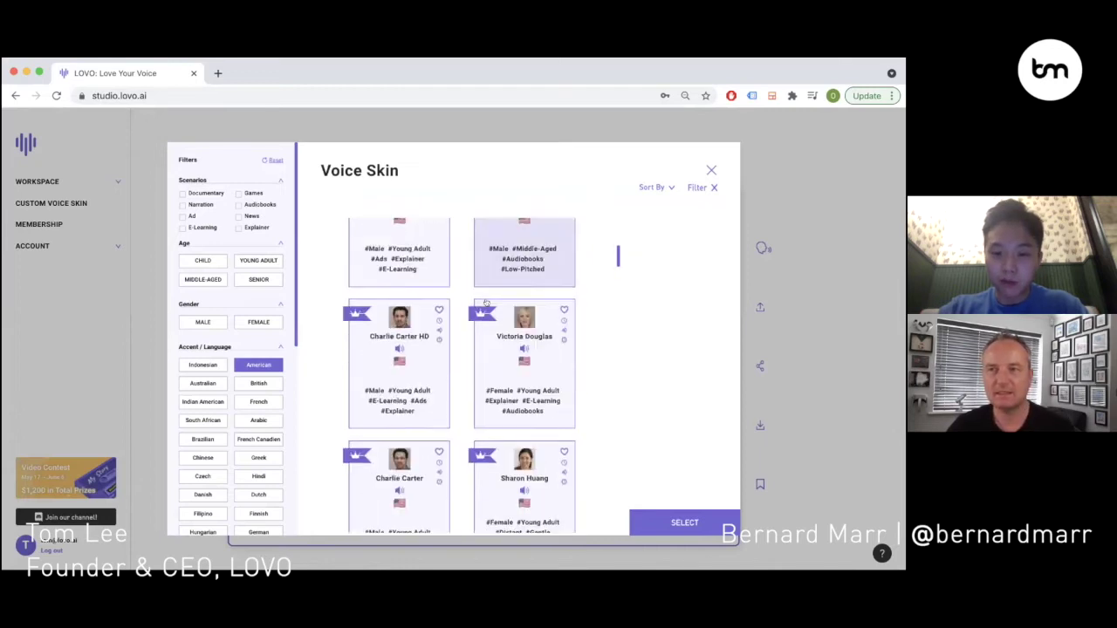
pyautogui.scroll(-6, 486, 303)
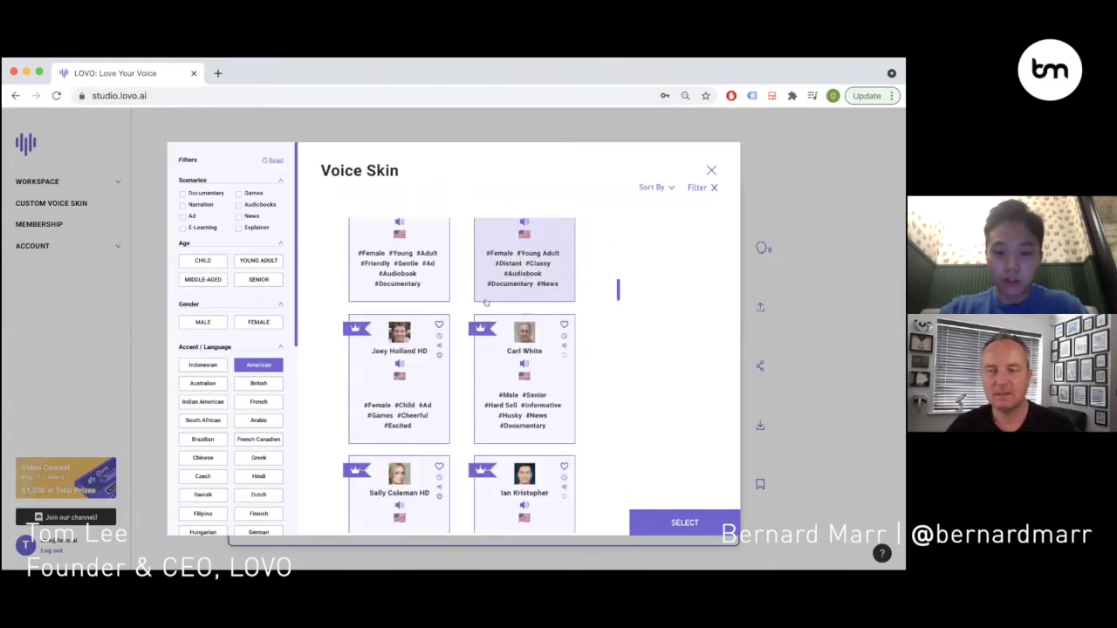
pyautogui.scroll(-1, 486, 303)
pyautogui.hotkey('ctrl', 'f')
pyautogui.write('austin')
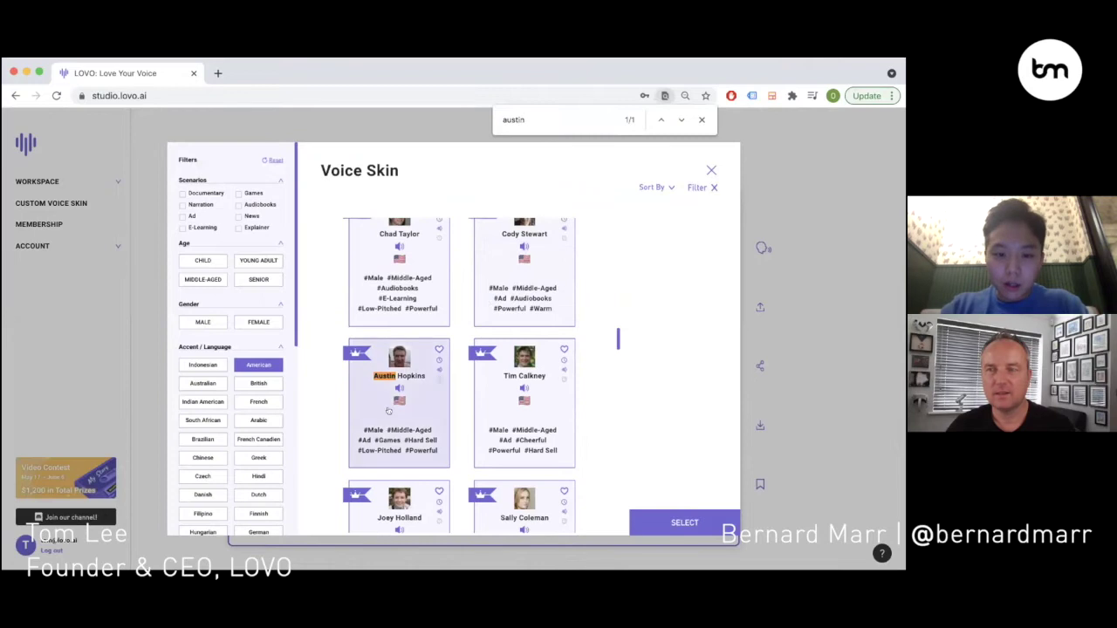
pyautogui.click(388, 410)
pyautogui.click(684, 522)
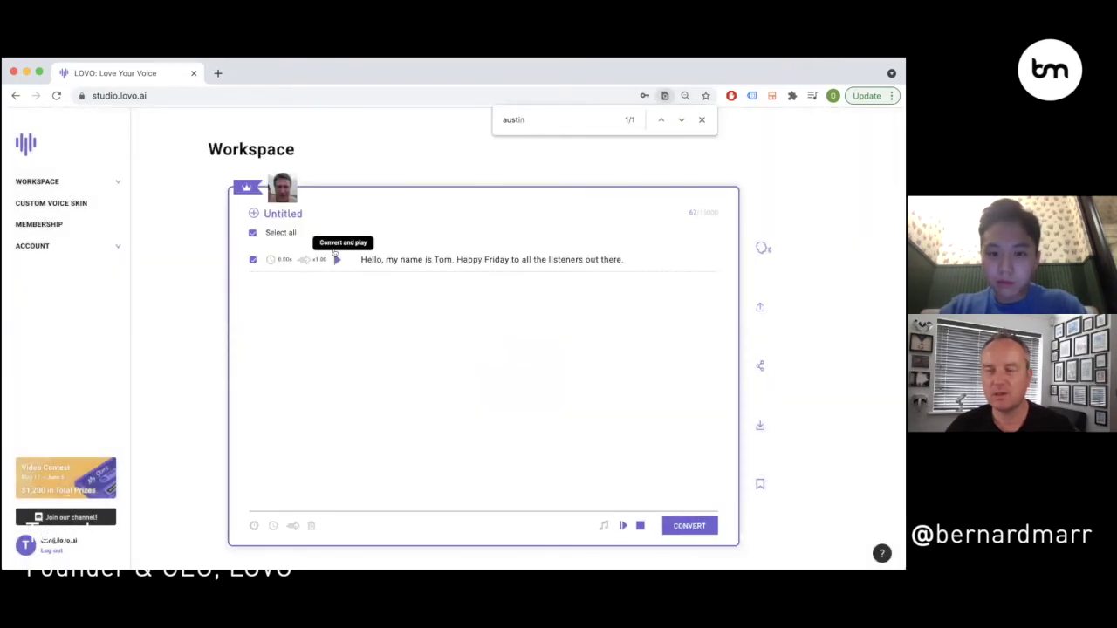
# - Replace the sentence with 'Happy weekend everyone! Time to grab a pint very soon.' and play it
pyautogui.click(416, 259)
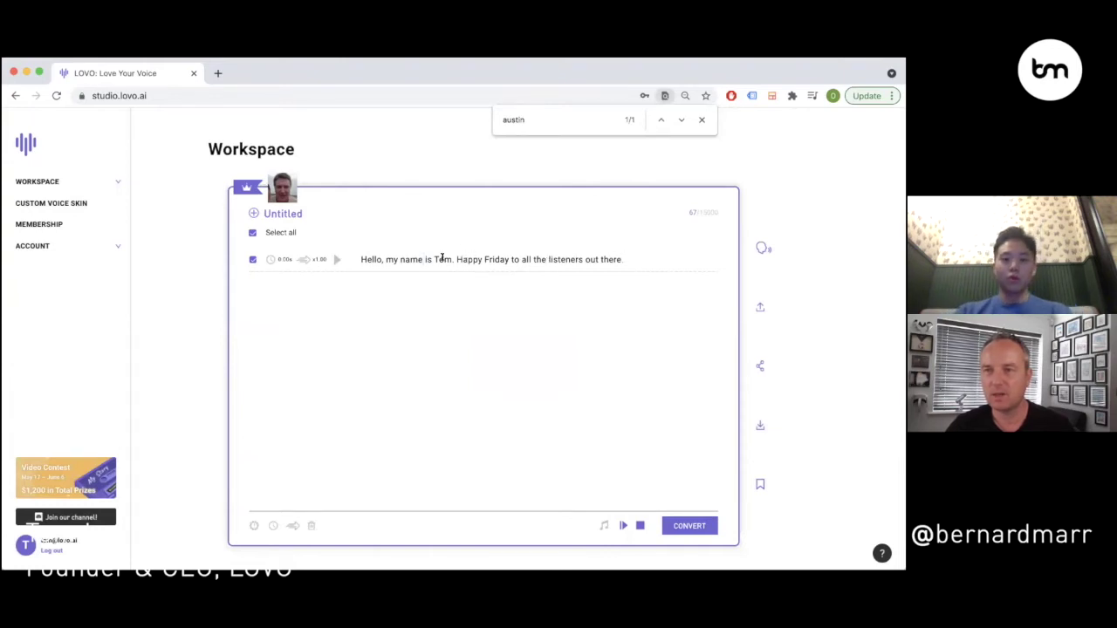
pyautogui.moveTo(628, 258); pyautogui.dragTo(366, 253)
pyautogui.write('Hey')
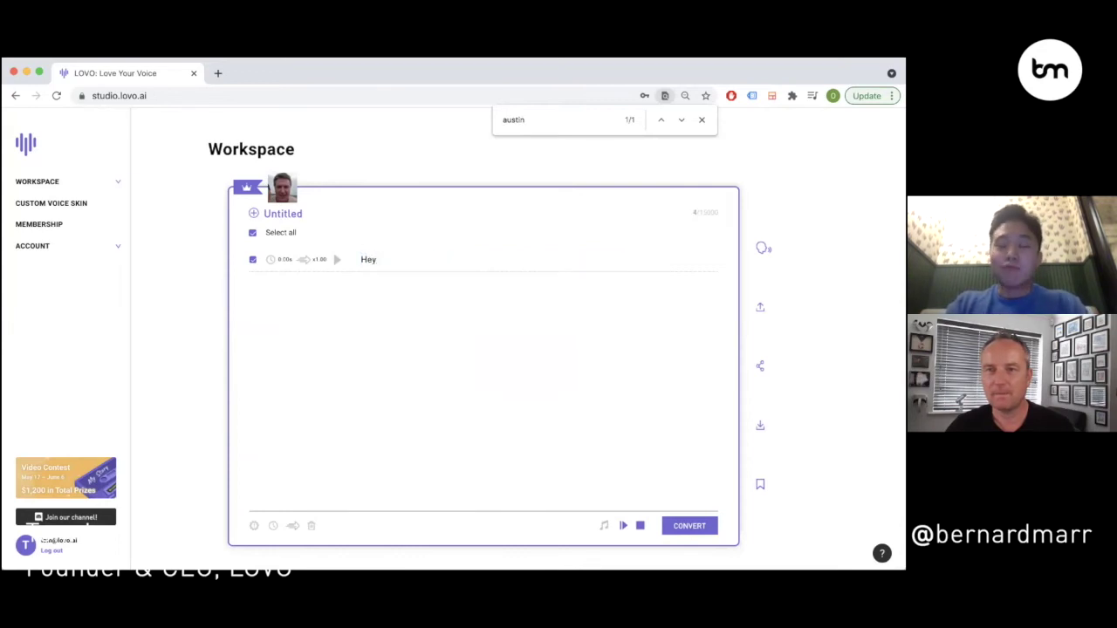
pyautogui.press('BackSpace')
pyautogui.press('BackSpace')
pyautogui.press('BackSpace')
pyautogui.press('BackSpace')
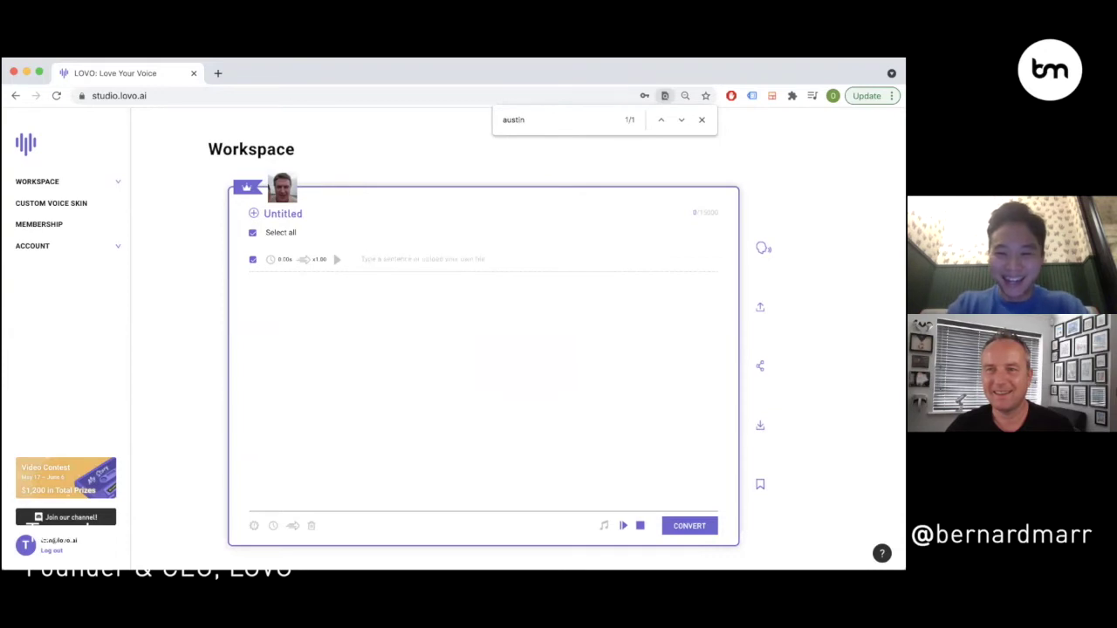
pyautogui.write('Happy weekend')
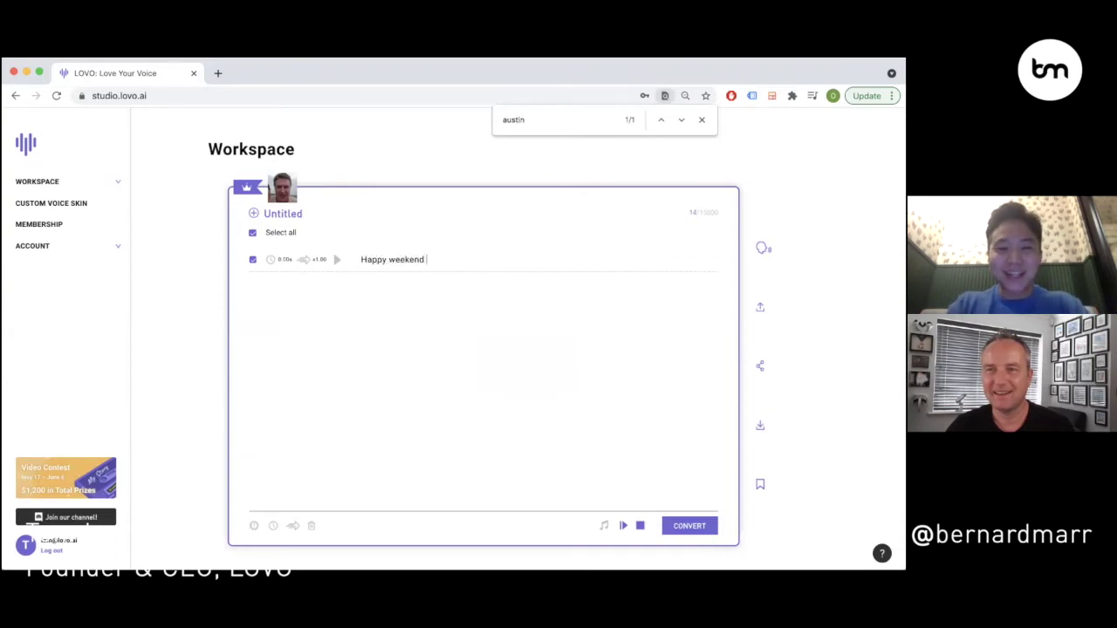
pyautogui.write(' everyone!')
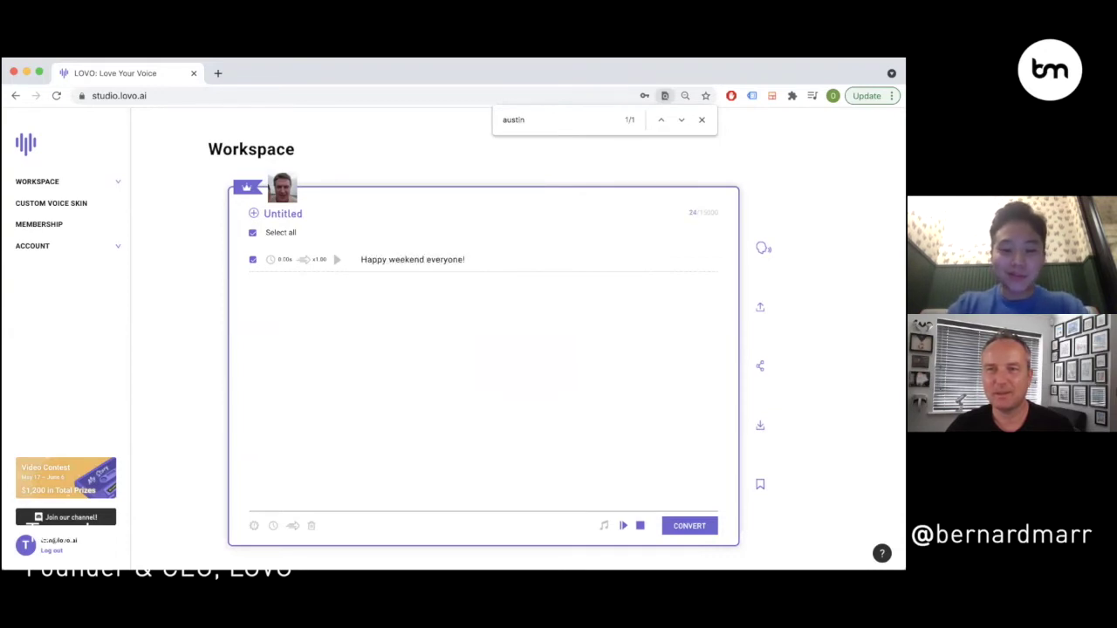
pyautogui.write(' Time to grab a ')
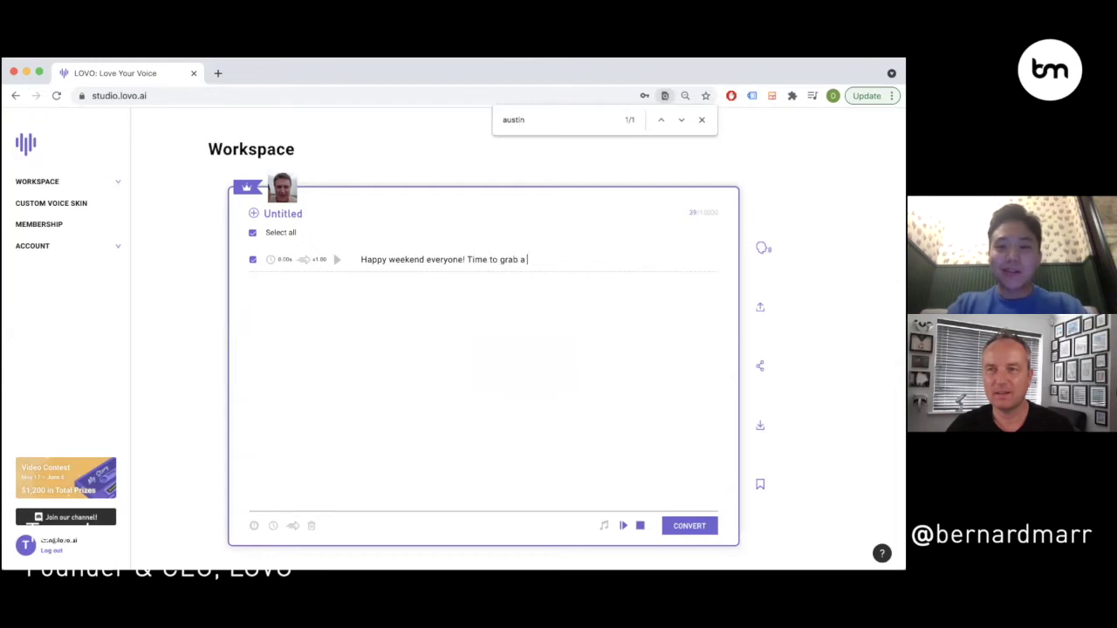
pyautogui.write('pint very soon.')
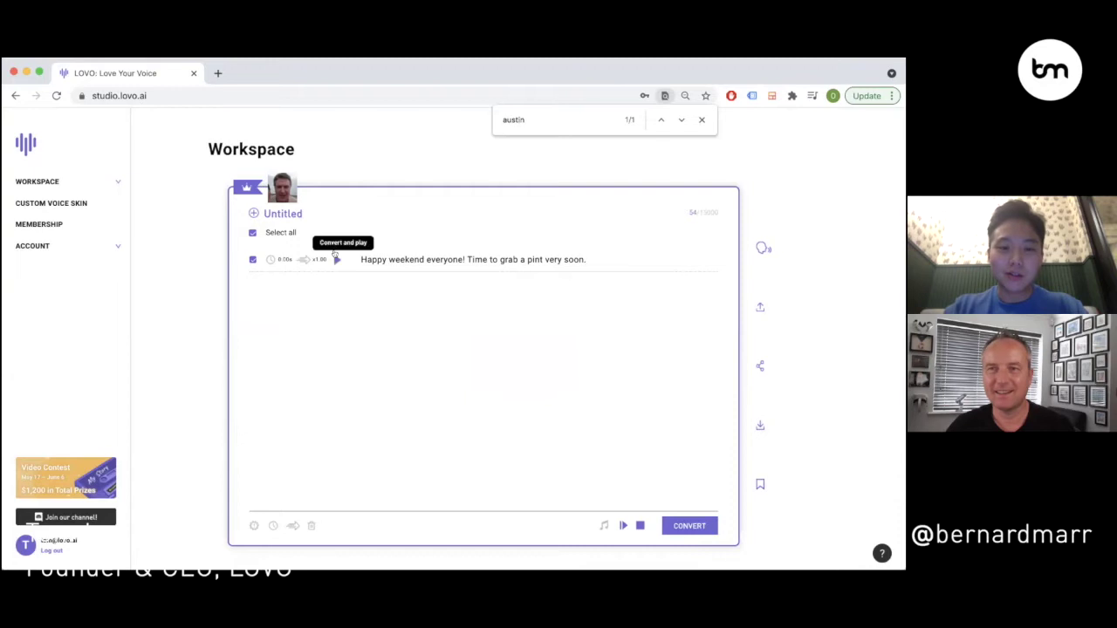
pyautogui.click(337, 260)
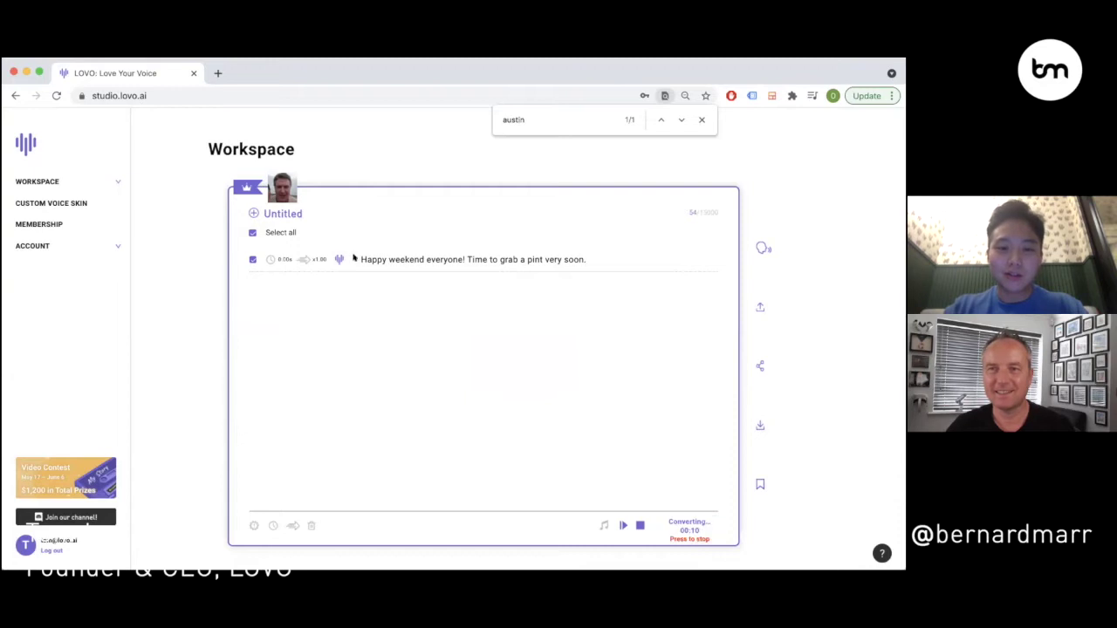
# - Sign in with the account e-mail and password, then dismiss the Discord invitation popup
pyautogui.click(404, 307)
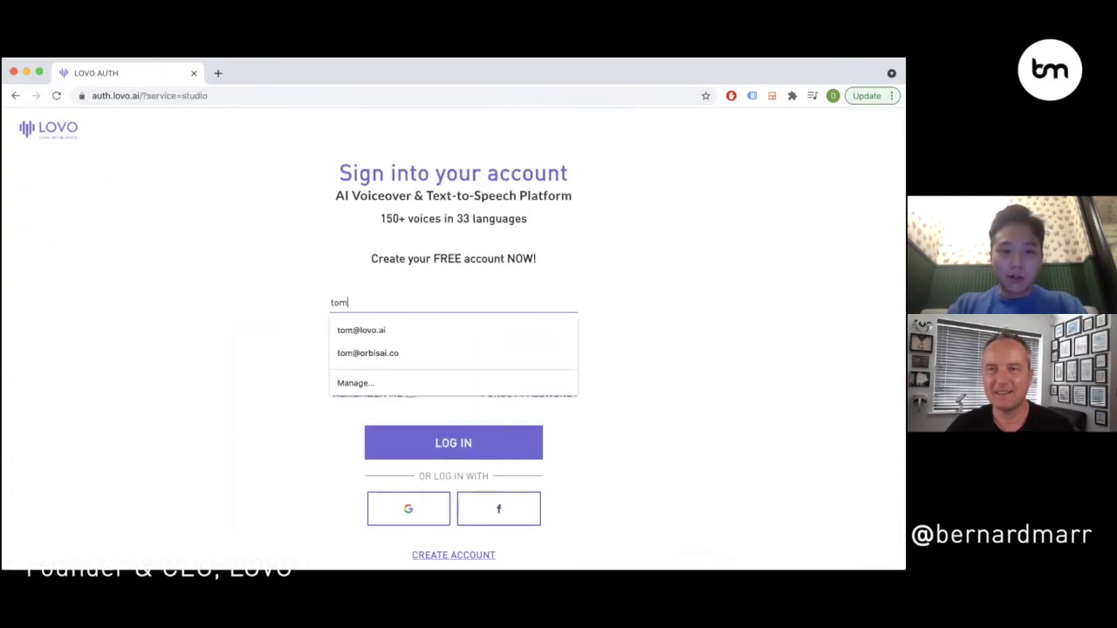
pyautogui.press('Tab')
pyautogui.hotkey('ctrl', 'v')
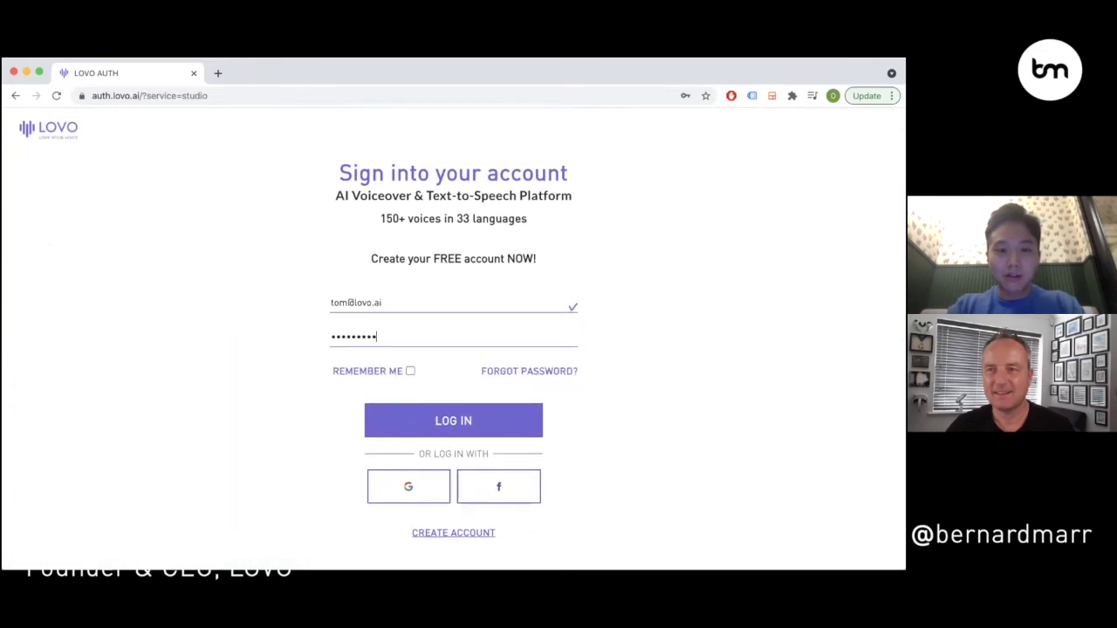
pyautogui.write('****')
pyautogui.press('Return')
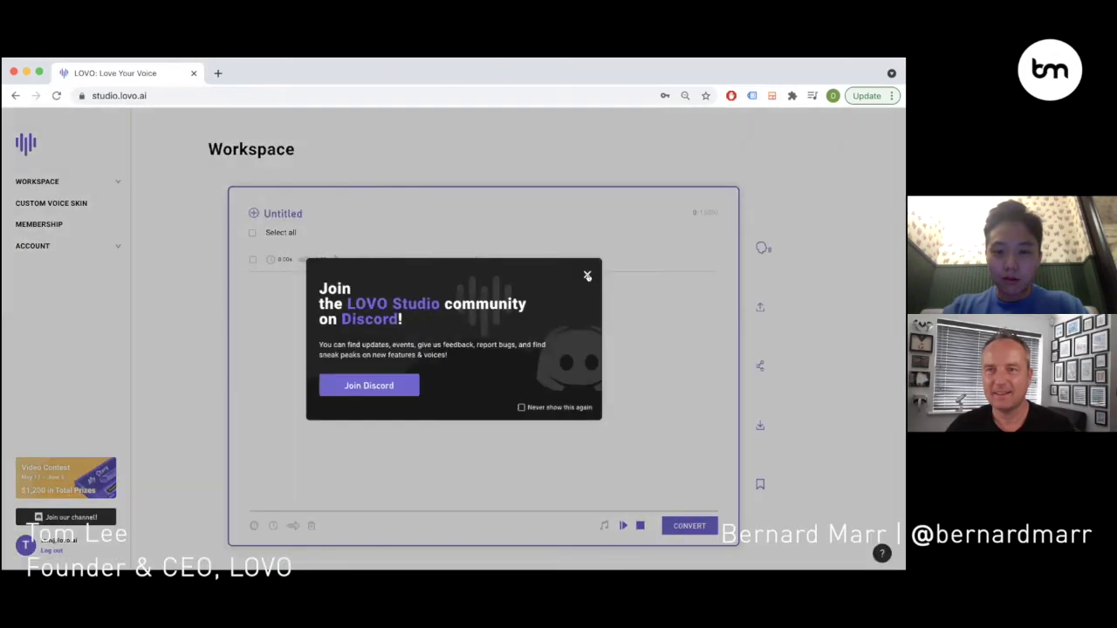
pyautogui.click(586, 272)
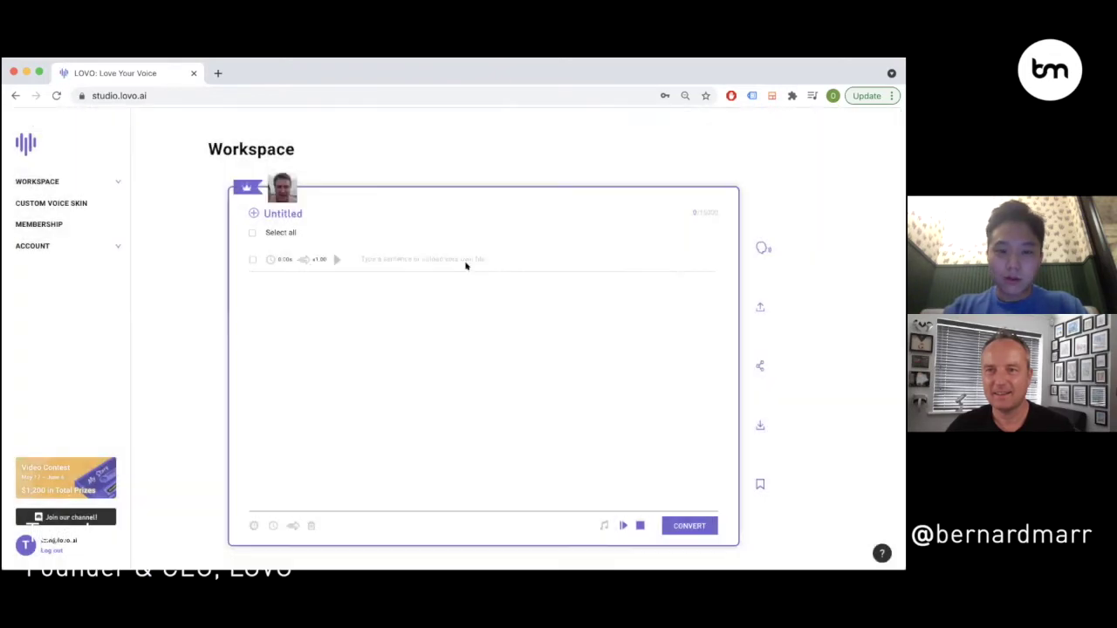
# - Enter 'Happy weekend everyone! Time to grab a pint very soon.' in the empty row and convert it
pyautogui.click(443, 253)
pyautogui.write('Happy weekend')
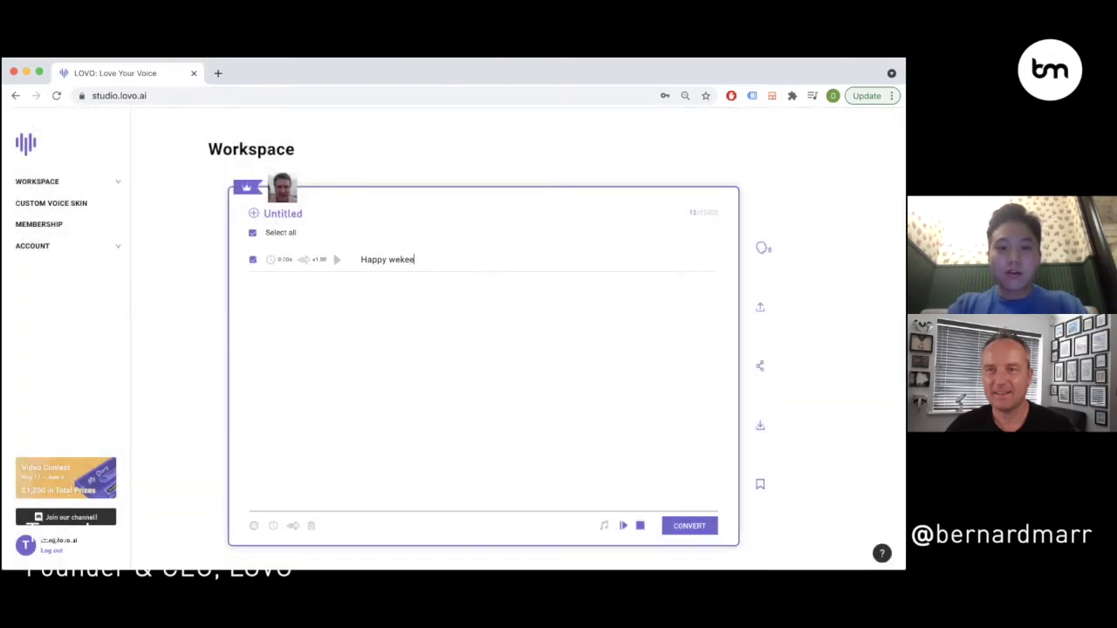
pyautogui.write(' everyone! ')
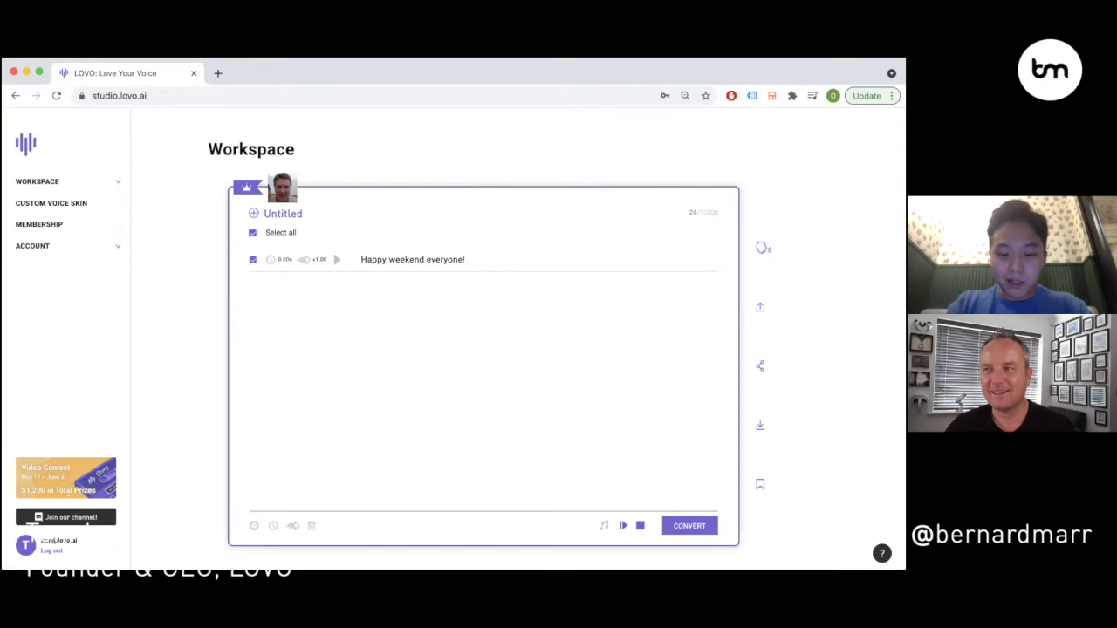
pyautogui.write('Time to gra')
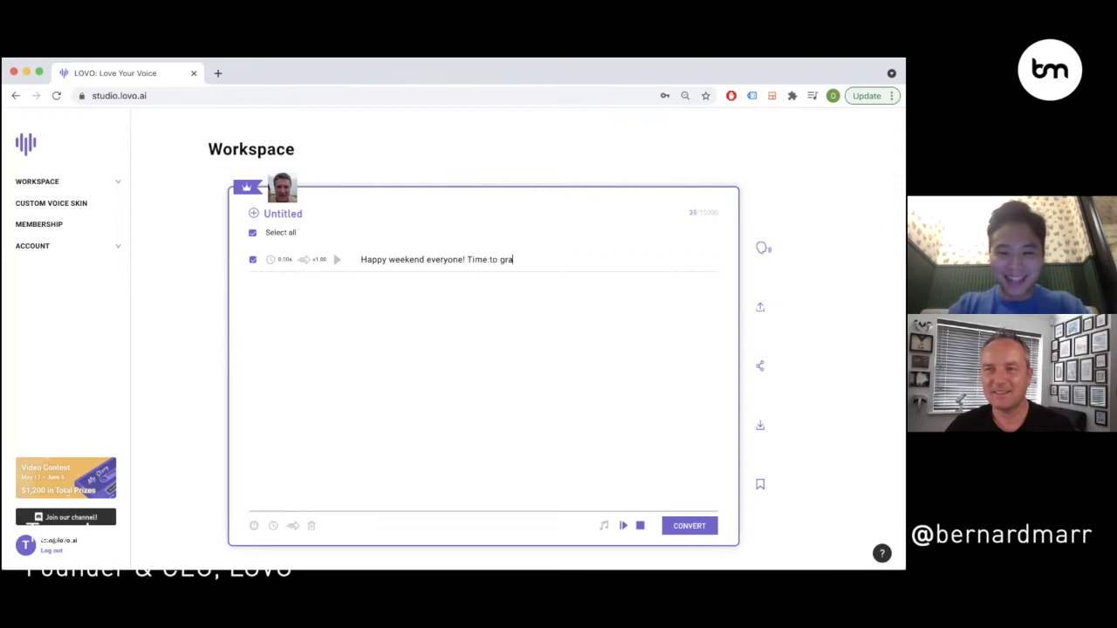
pyautogui.write('b a pint very soon')
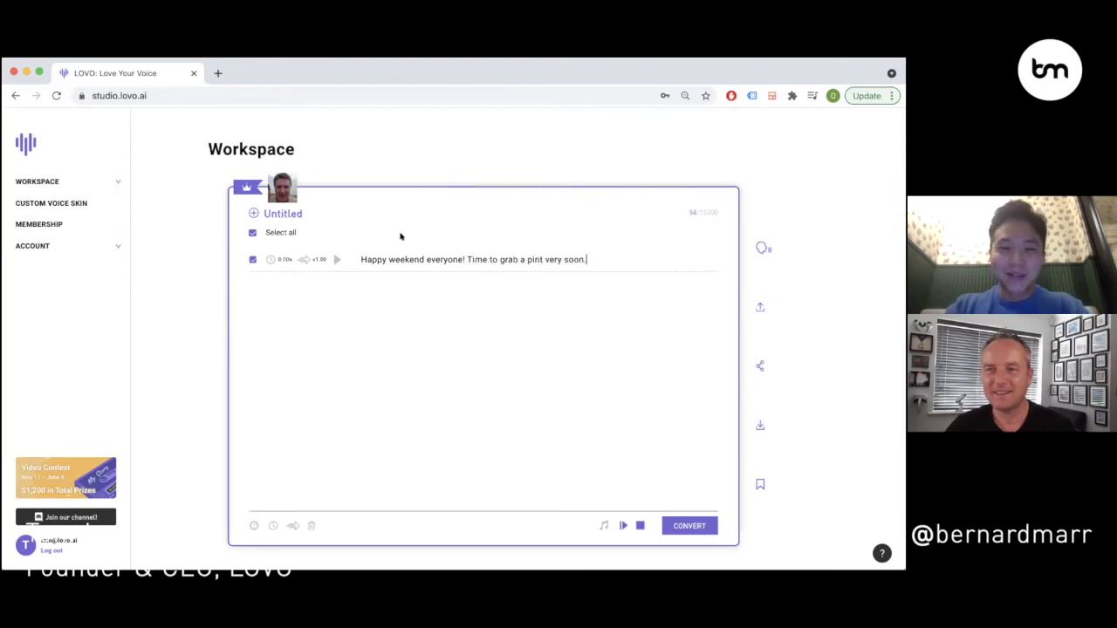
pyautogui.write('.')
pyautogui.click(335, 257)
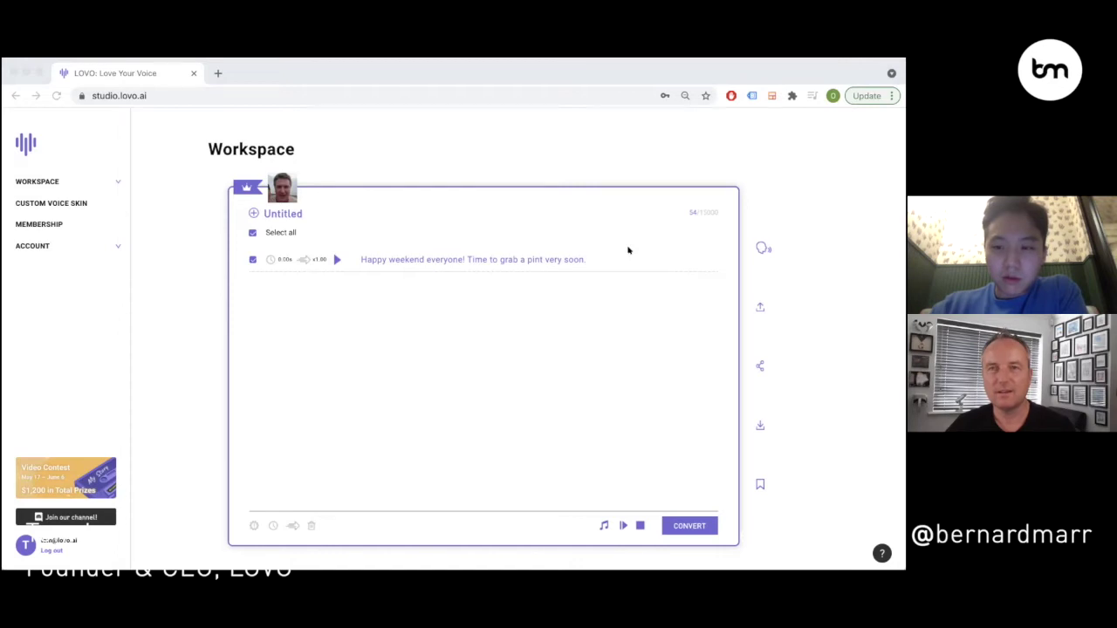
pyautogui.click(628, 250)
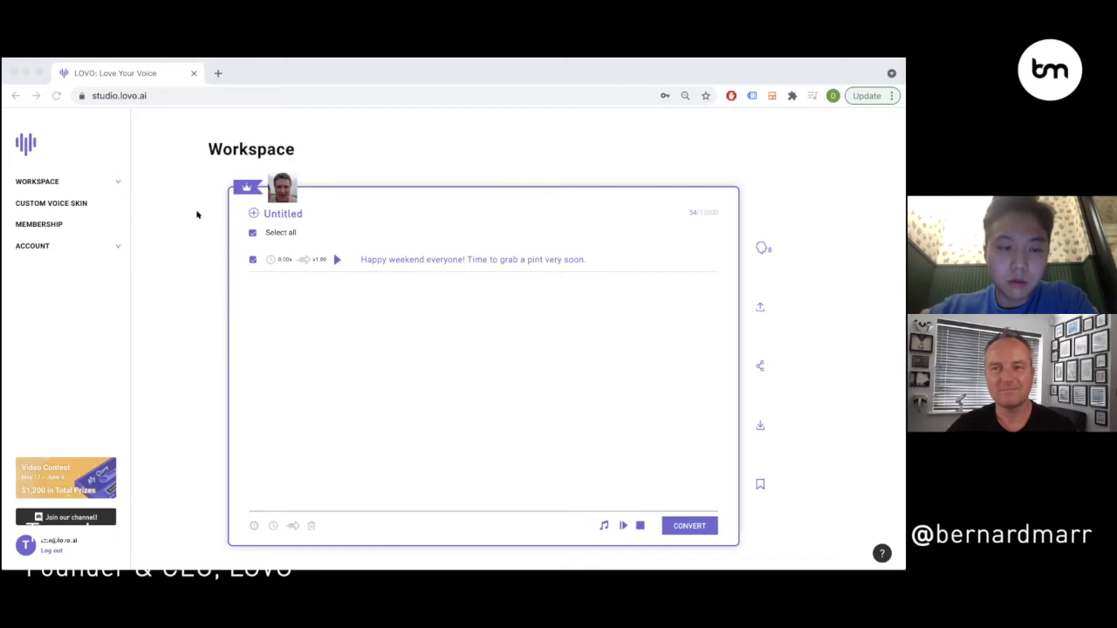
pyautogui.click(564, 326)
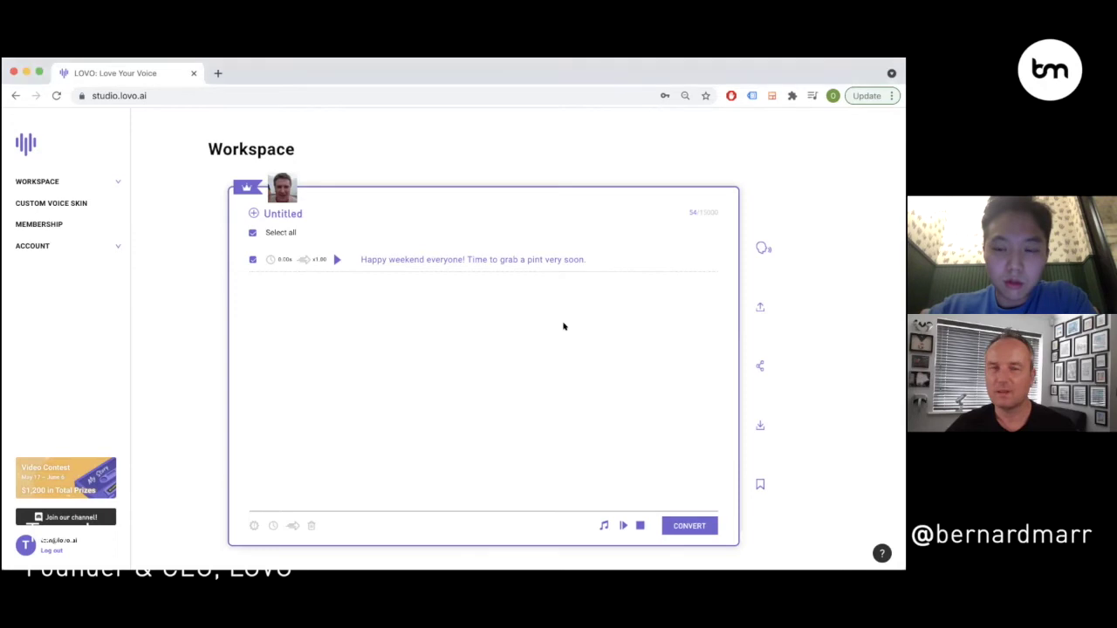